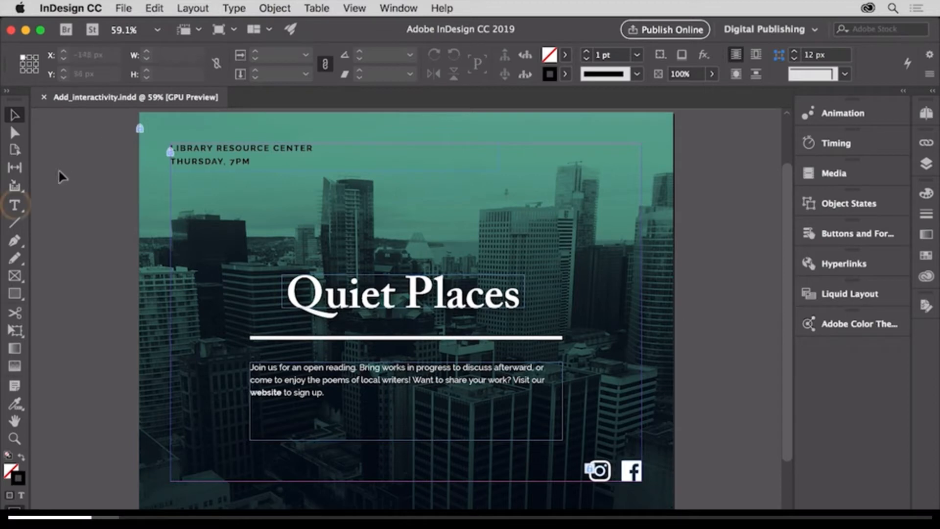
Select the word "website" in the body paragraph with the Type tool and choose the Digital Publishing workspace.
click(14, 206)
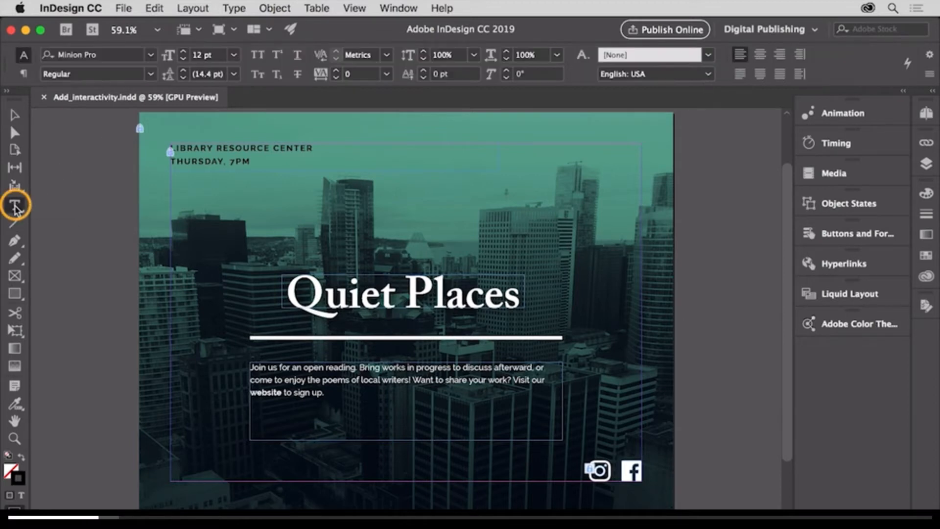
click(265, 392)
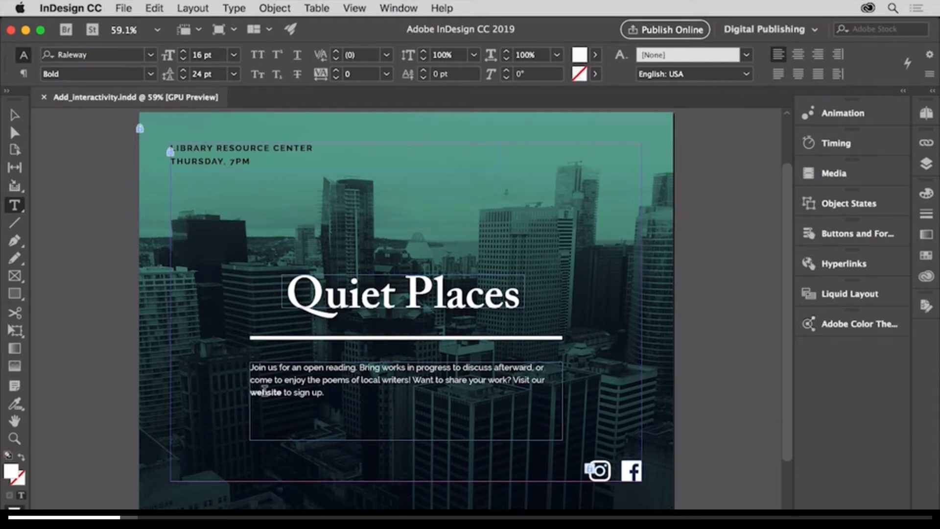
double_click(265, 392)
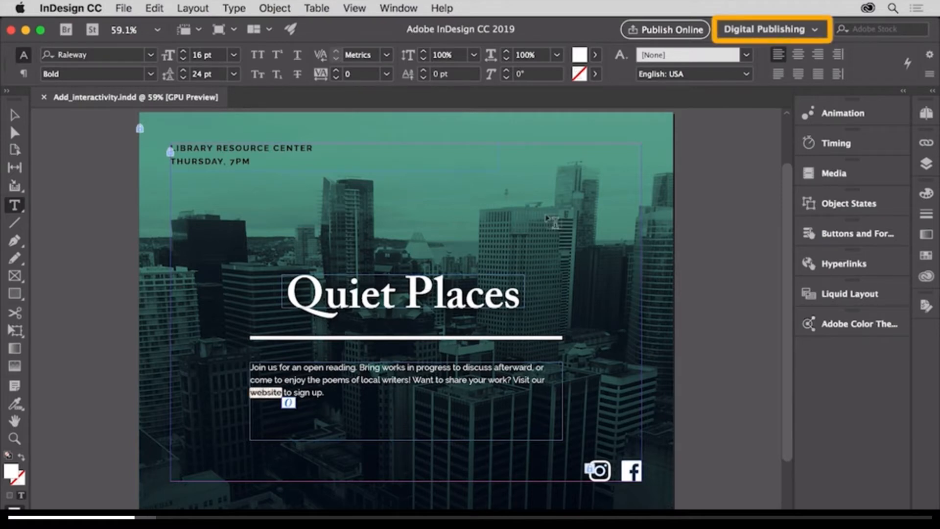
click(806, 29)
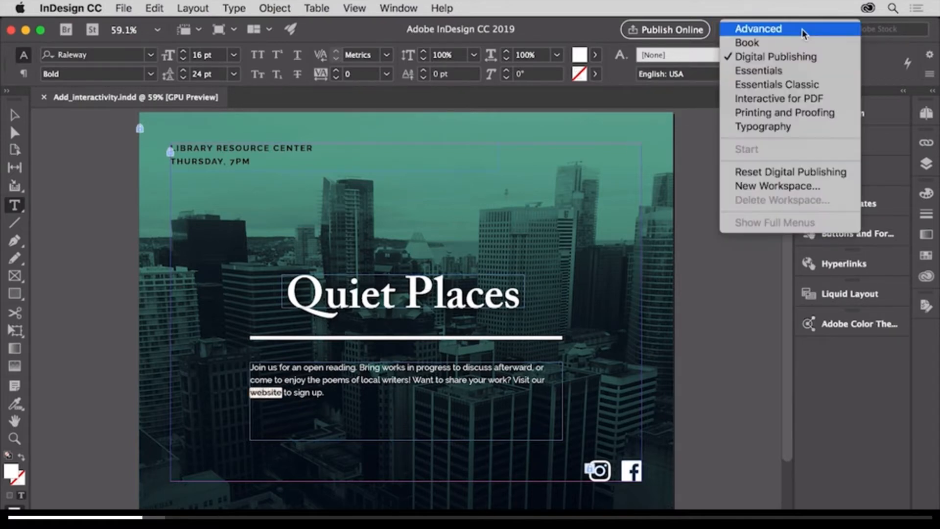
click(812, 56)
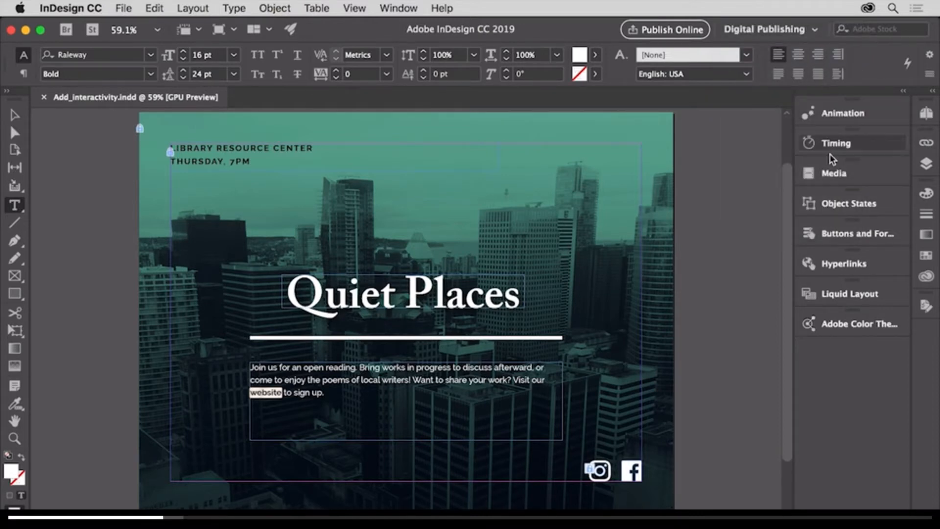
click(840, 265)
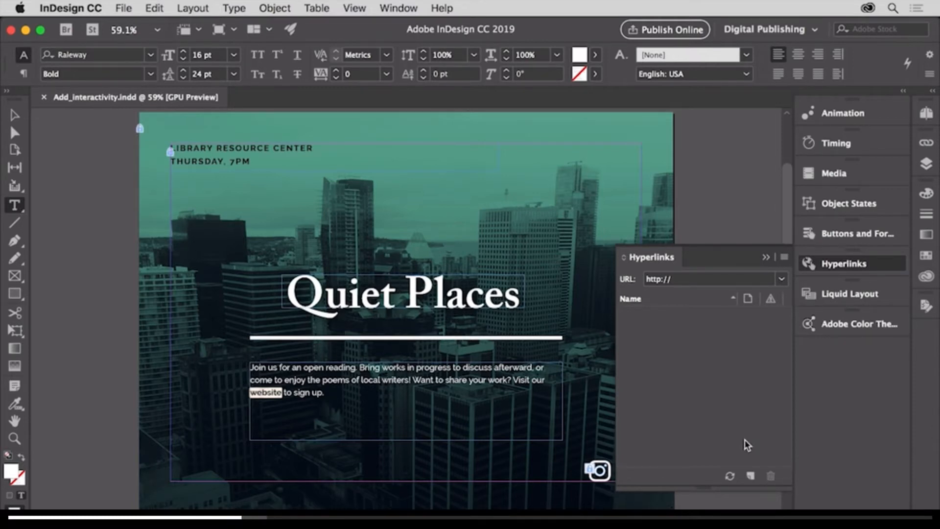
click(750, 478)
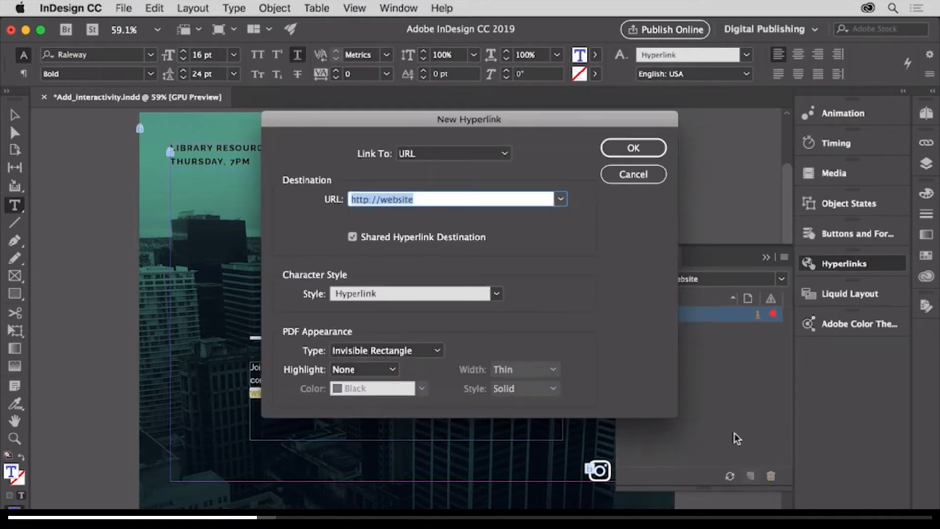
click(506, 155)
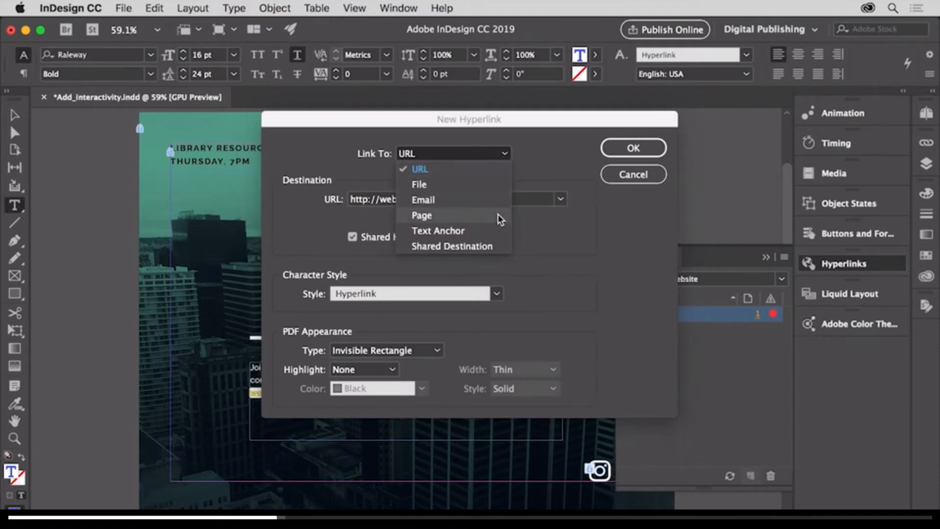
click(495, 171)
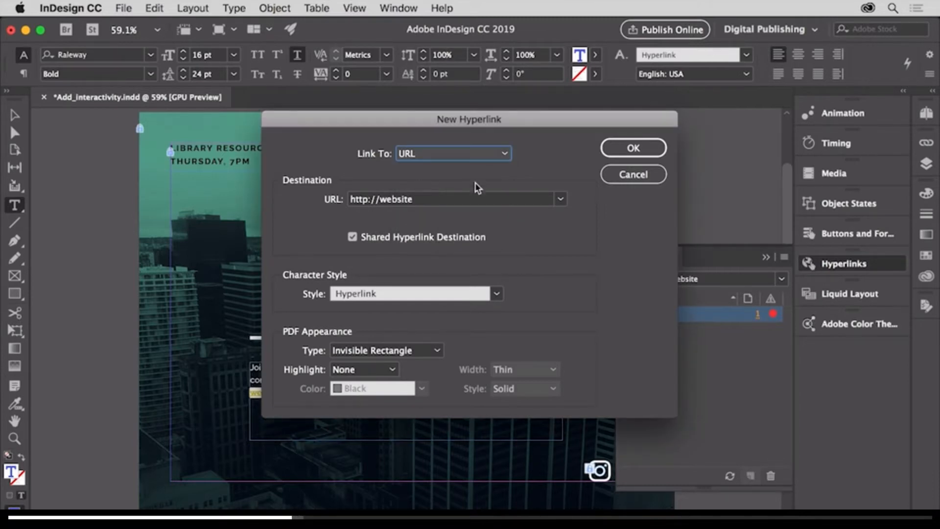
double_click(396, 198)
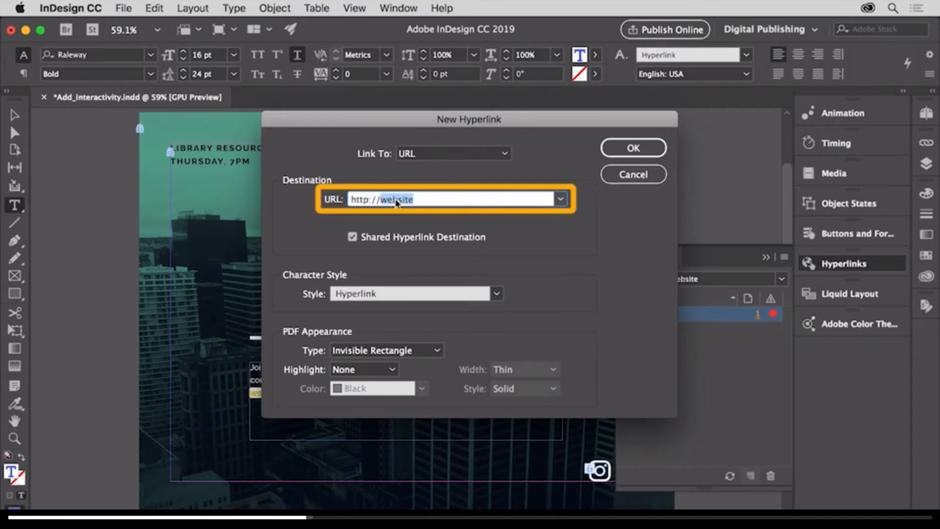
text(www.adobe.com)
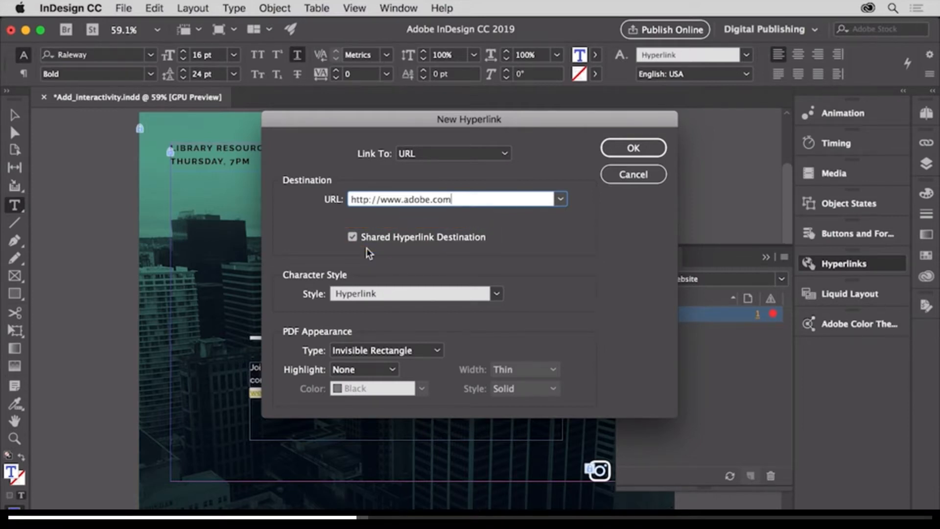
drag(359, 121, 430, 158)
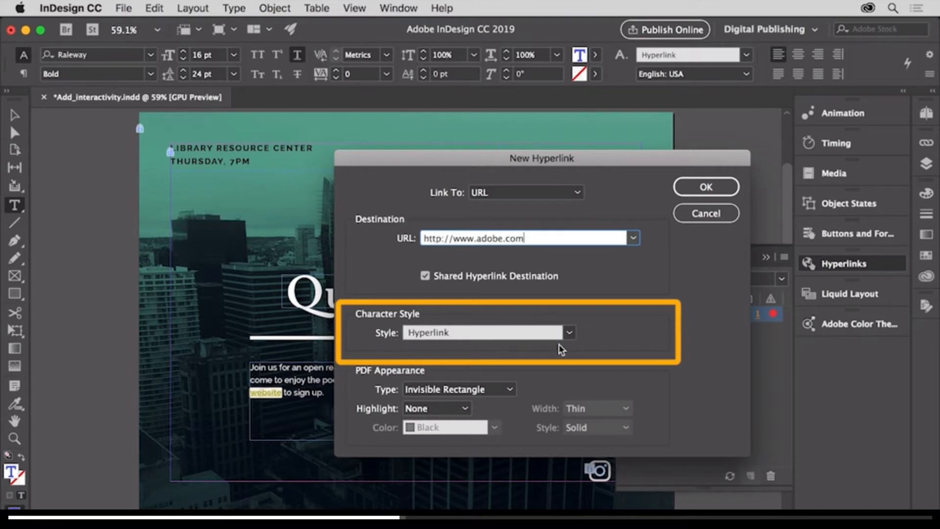
click(569, 333)
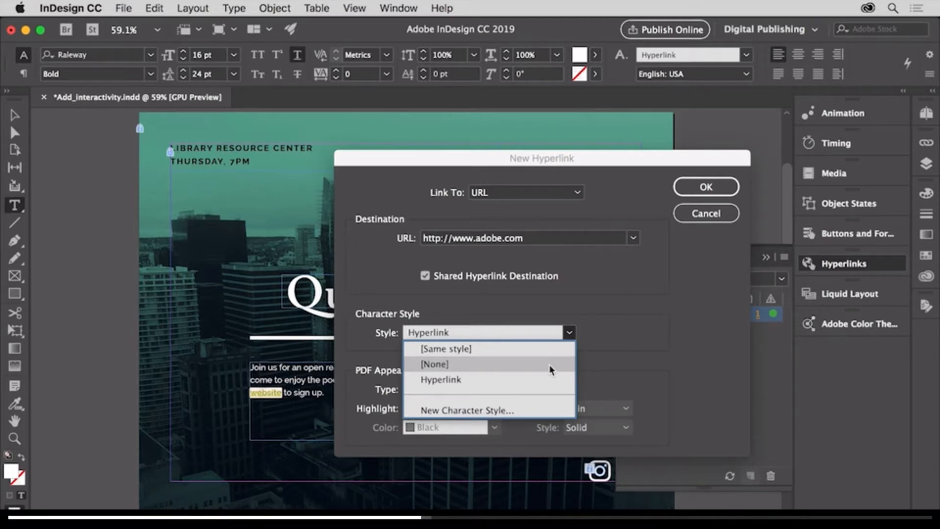
click(685, 191)
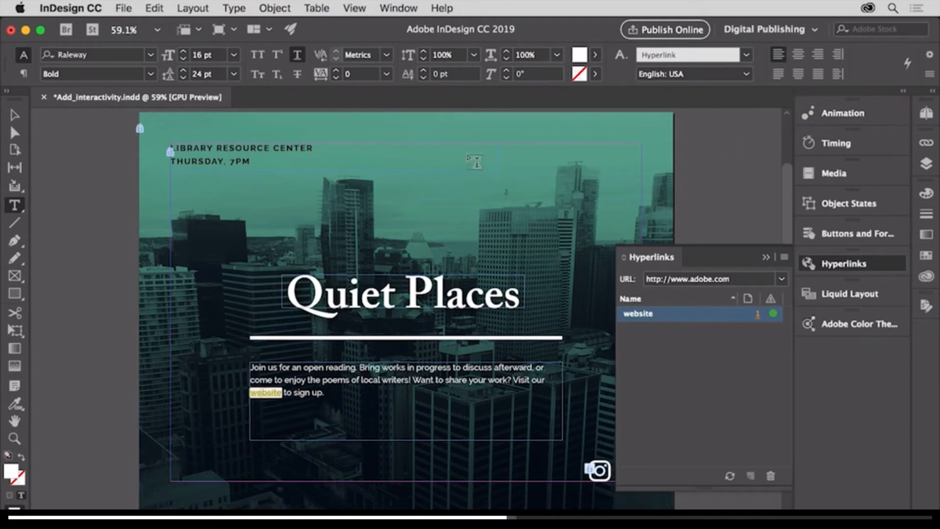
Apply the Fly in from Top animation preset to the "Quiet Places" title and underline group.
click(15, 116)
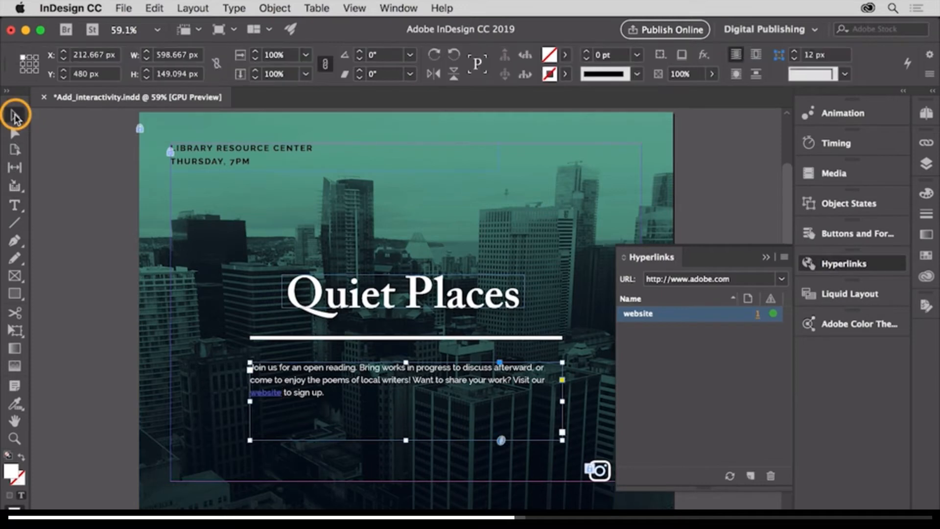
click(314, 293)
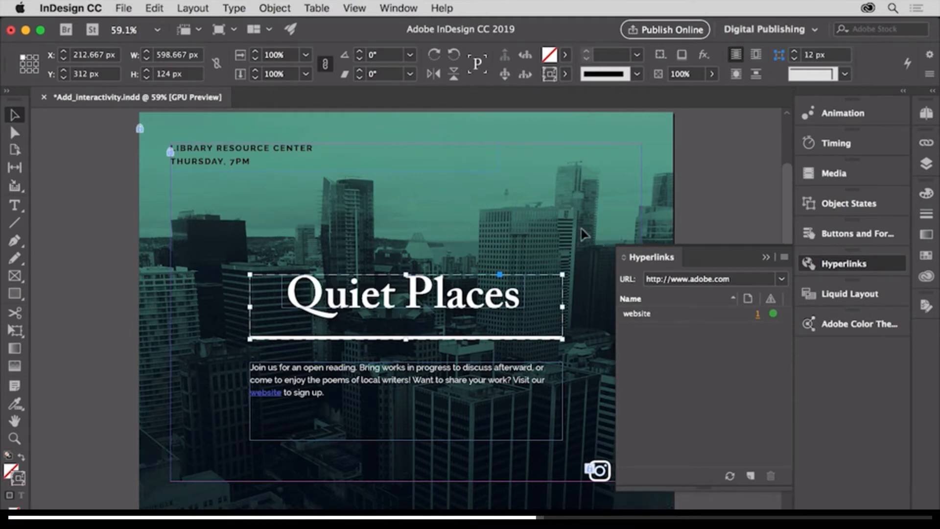
click(827, 111)
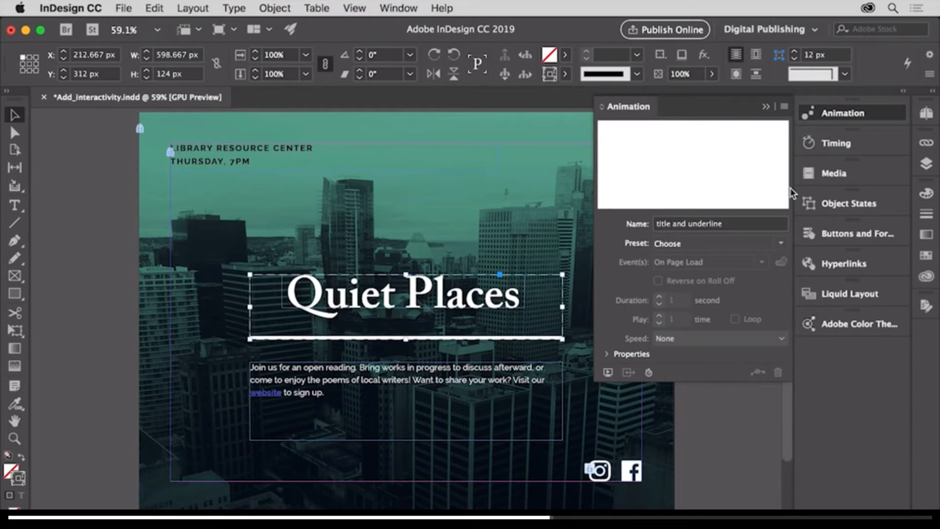
click(781, 244)
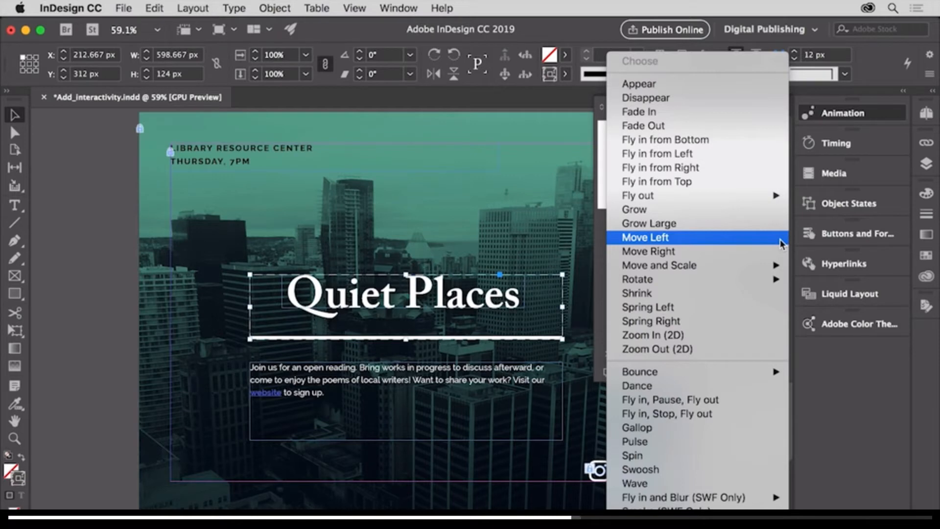
click(752, 187)
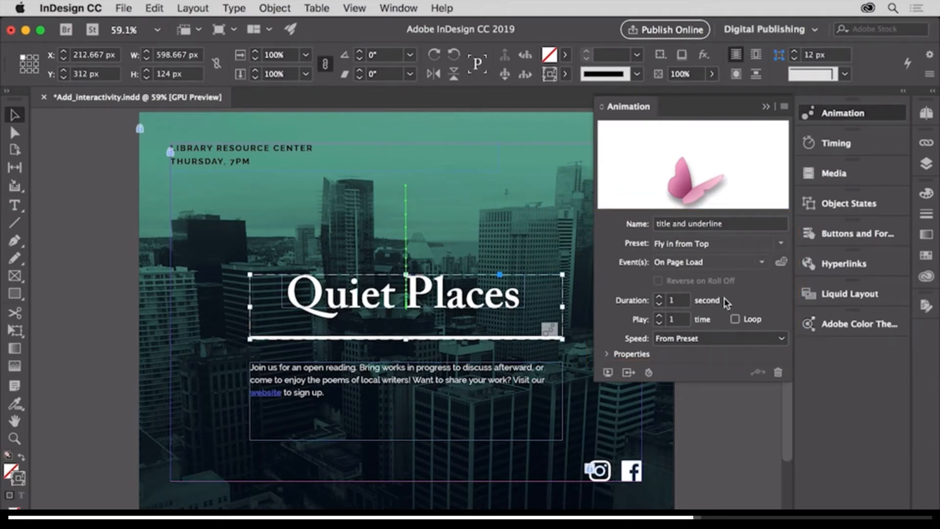
Play the title animation in the EPUB Interactivity Preview.
click(608, 374)
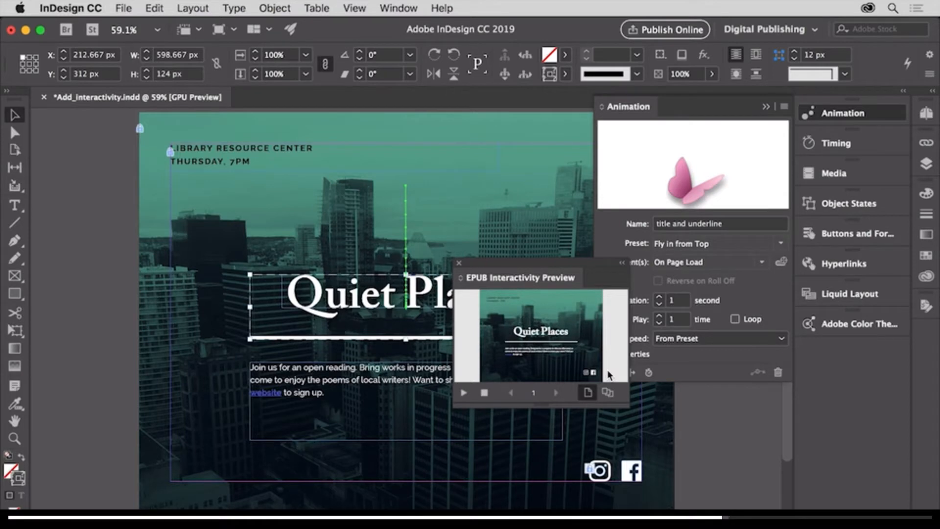
click(464, 393)
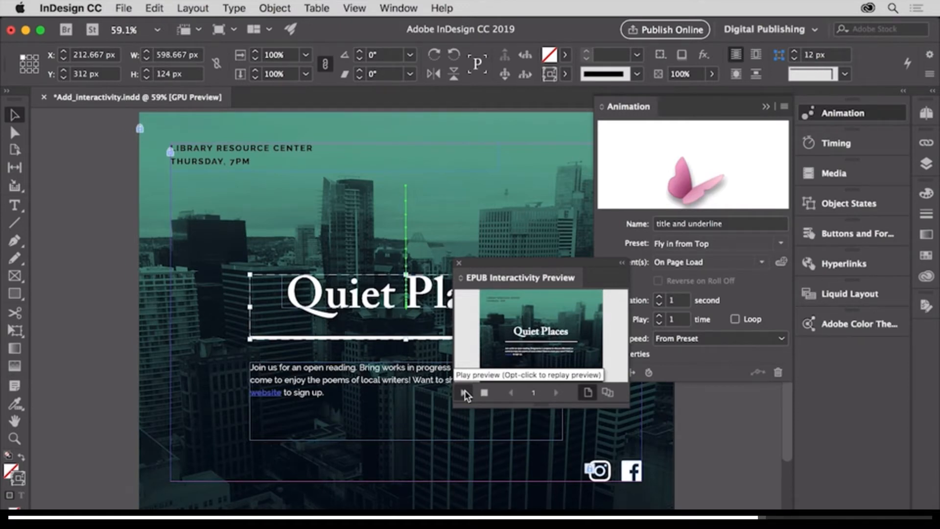
click(465, 393)
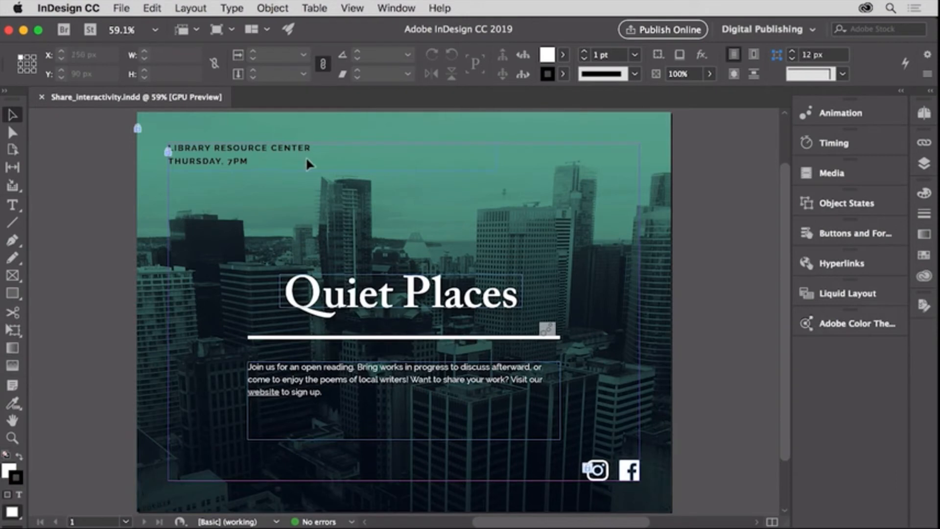
Publish the document online with the description "Poetry reading at the library resource center" and allow viewers to download it as a PDF.
click(695, 32)
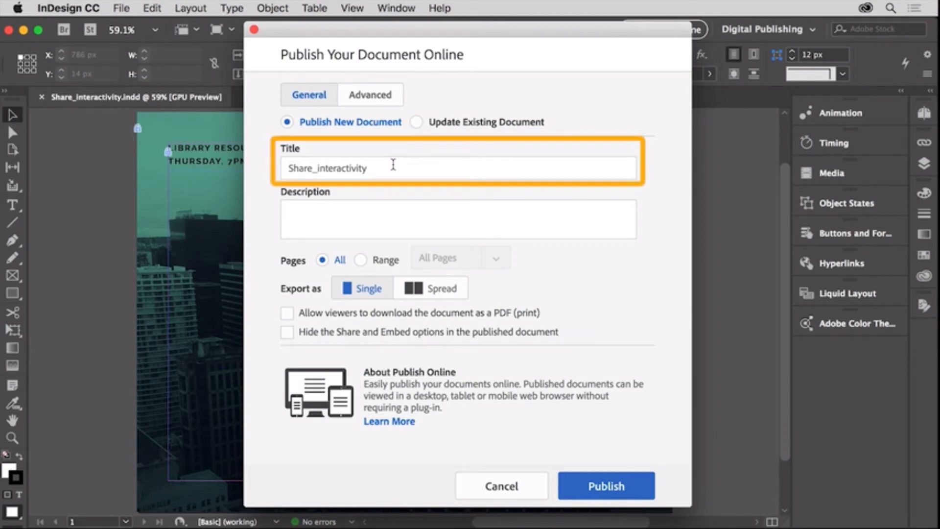
click(373, 210)
text(Poetry reading at the )
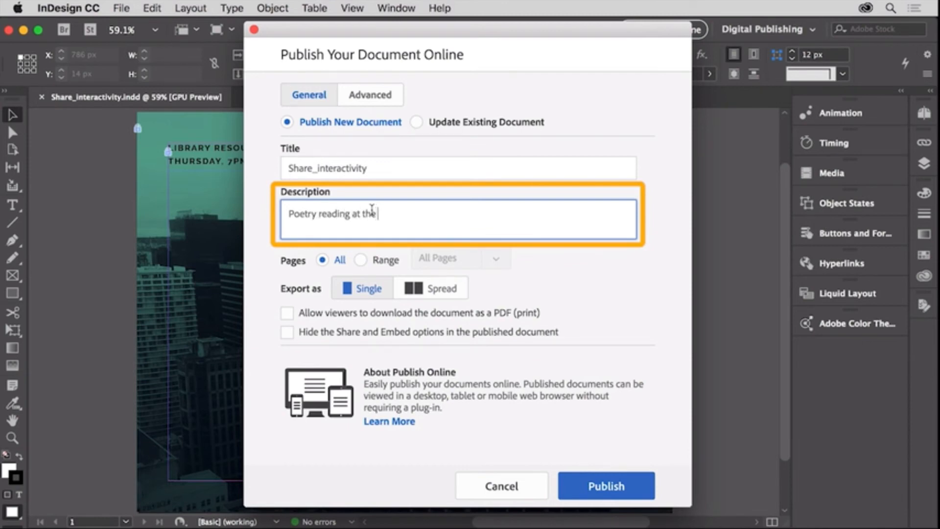
text(library resource center)
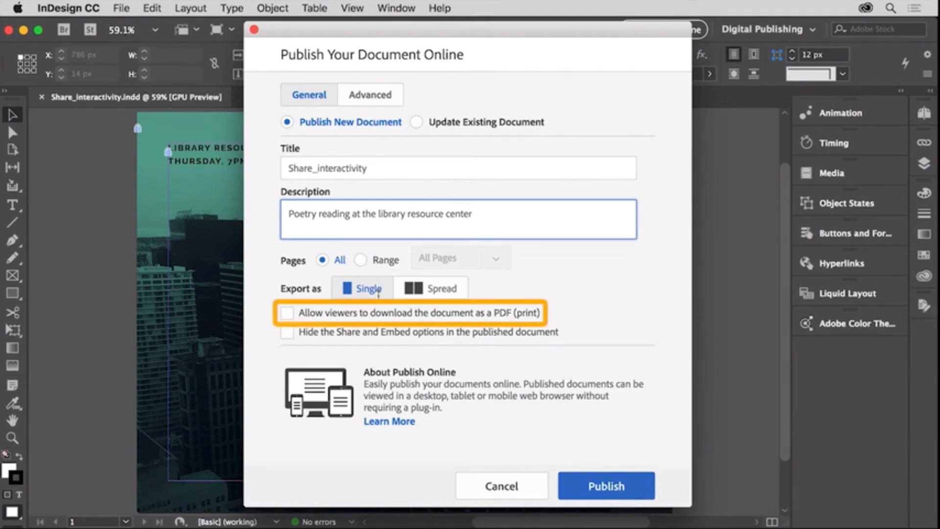
click(288, 313)
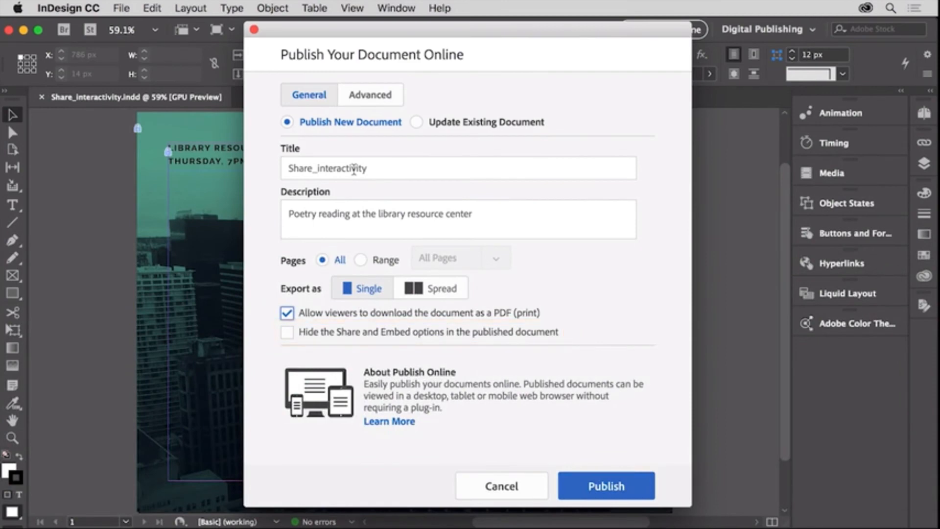
click(385, 98)
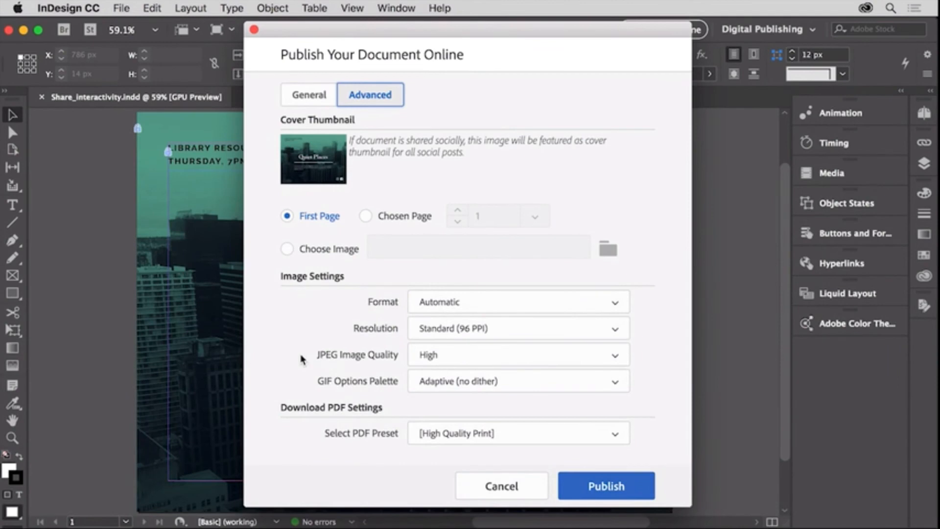
click(571, 486)
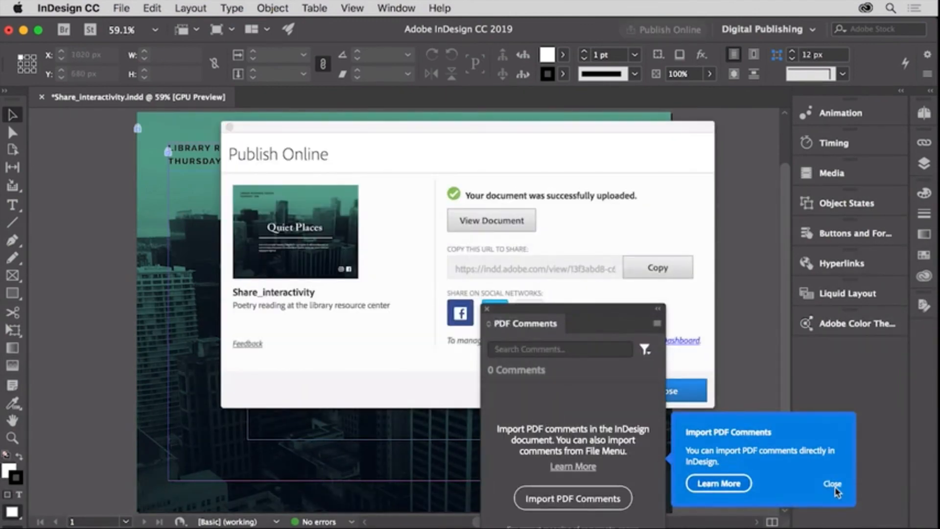
Dismiss the PDF Comments tip and panel, and view the published document before closing the Publish Online dialog.
click(836, 487)
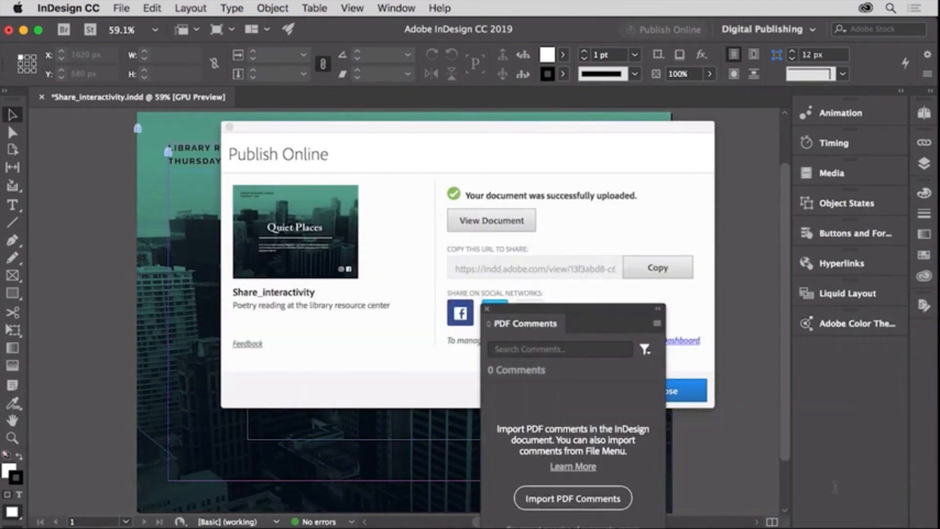
click(487, 308)
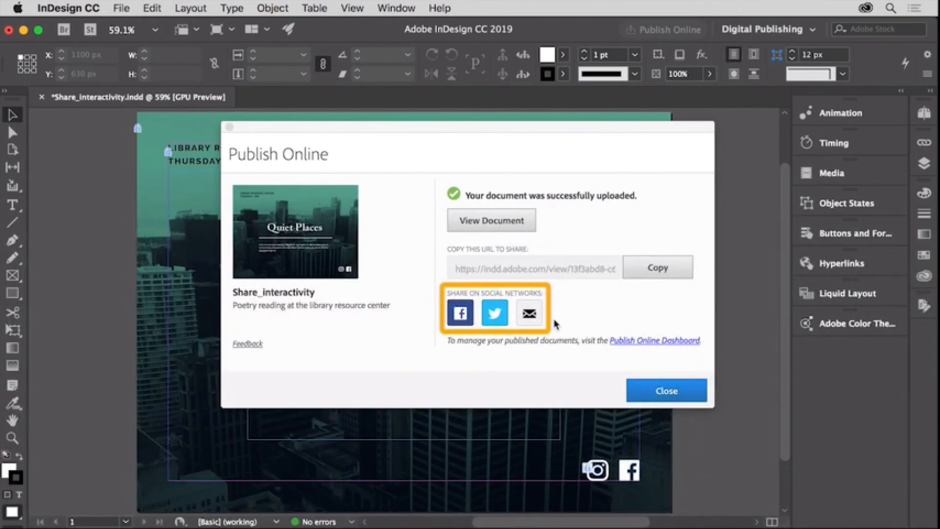
click(532, 228)
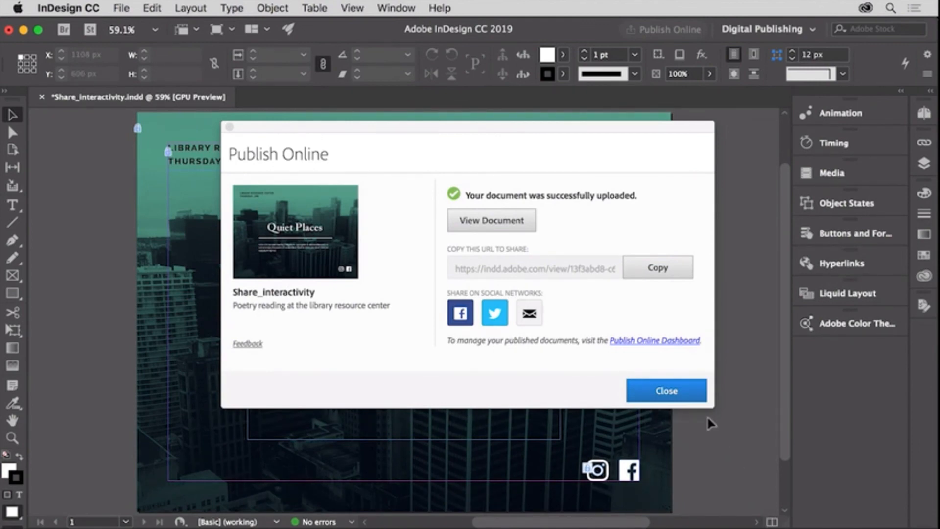
click(695, 403)
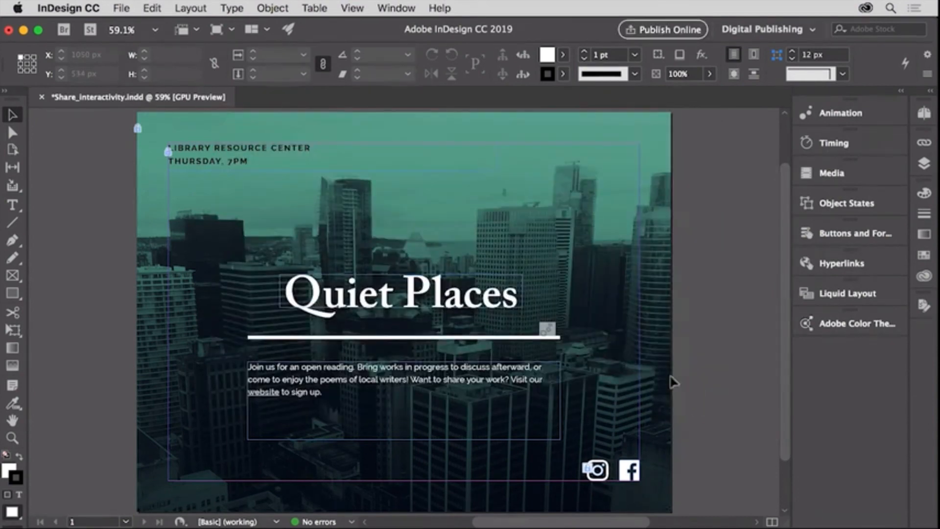
Open the Publish Online Dashboard in the browser and examine the Overview of publication analytics.
click(122, 10)
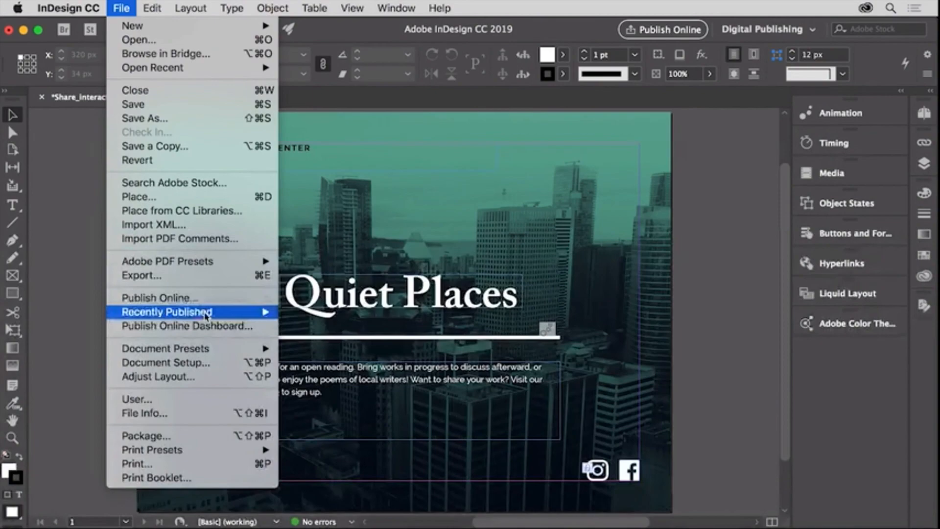
click(215, 327)
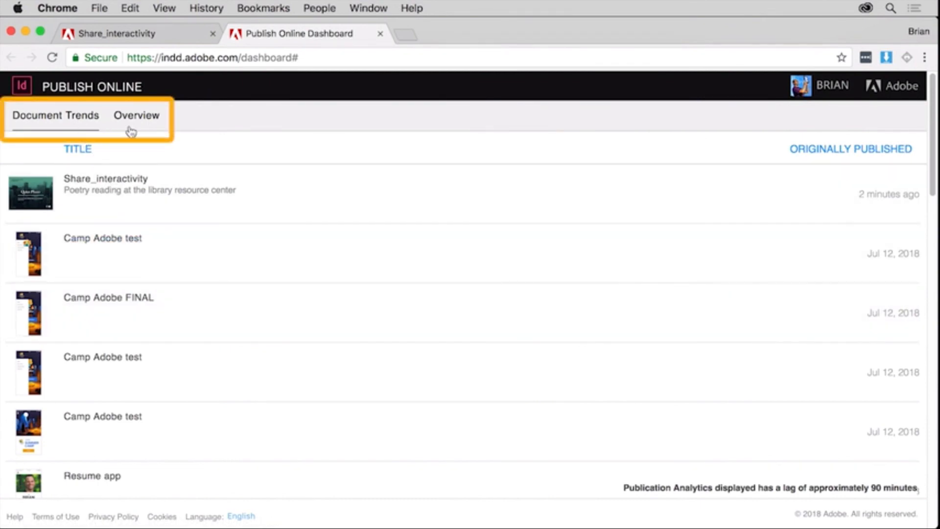
mouse_move(168, 179)
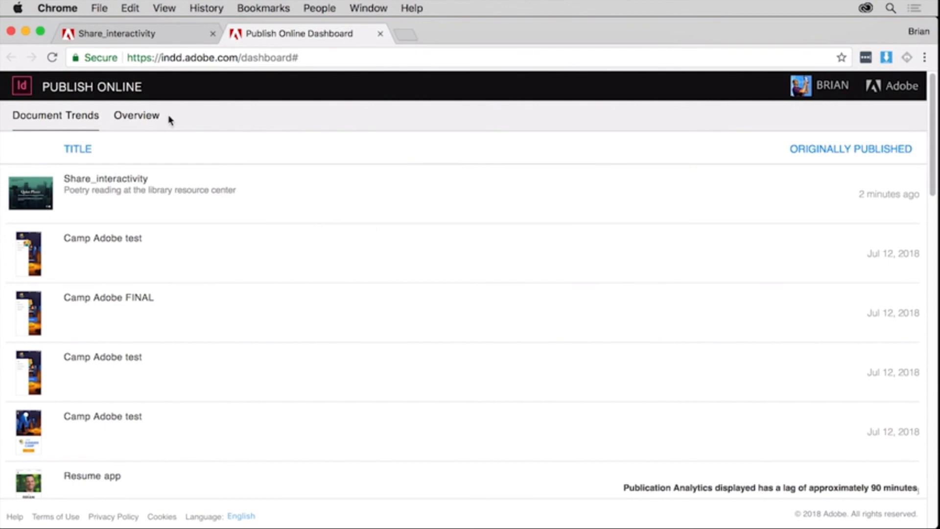
click(146, 120)
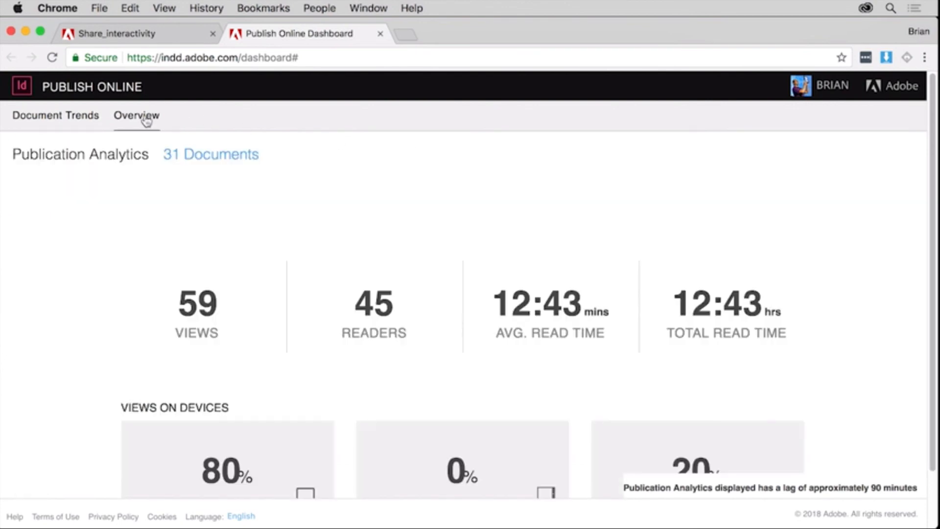